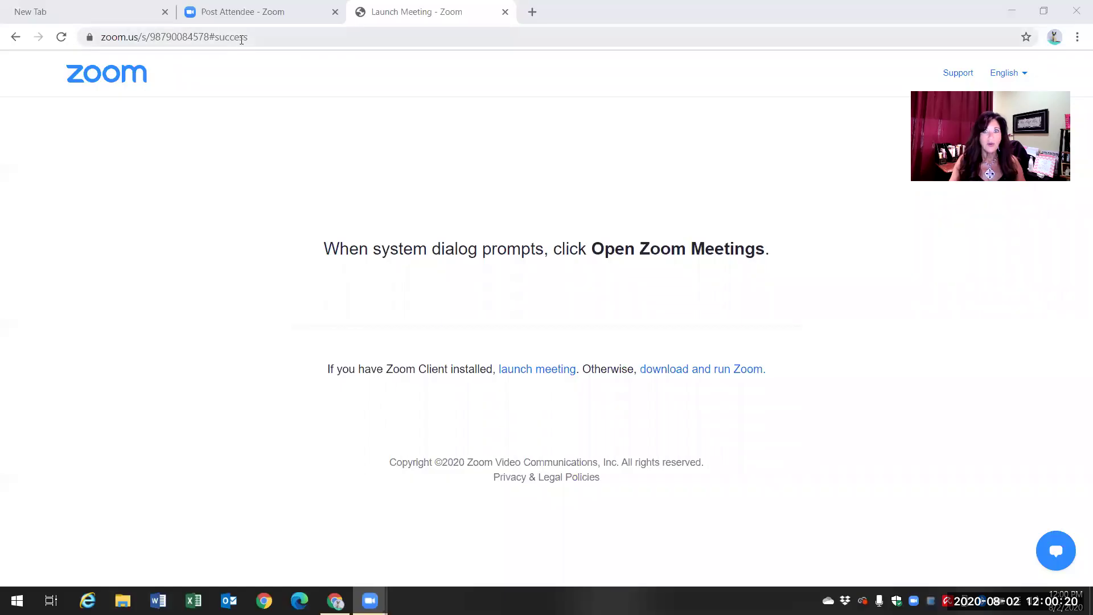
pyautogui.click(242, 39)
pyautogui.write('w')
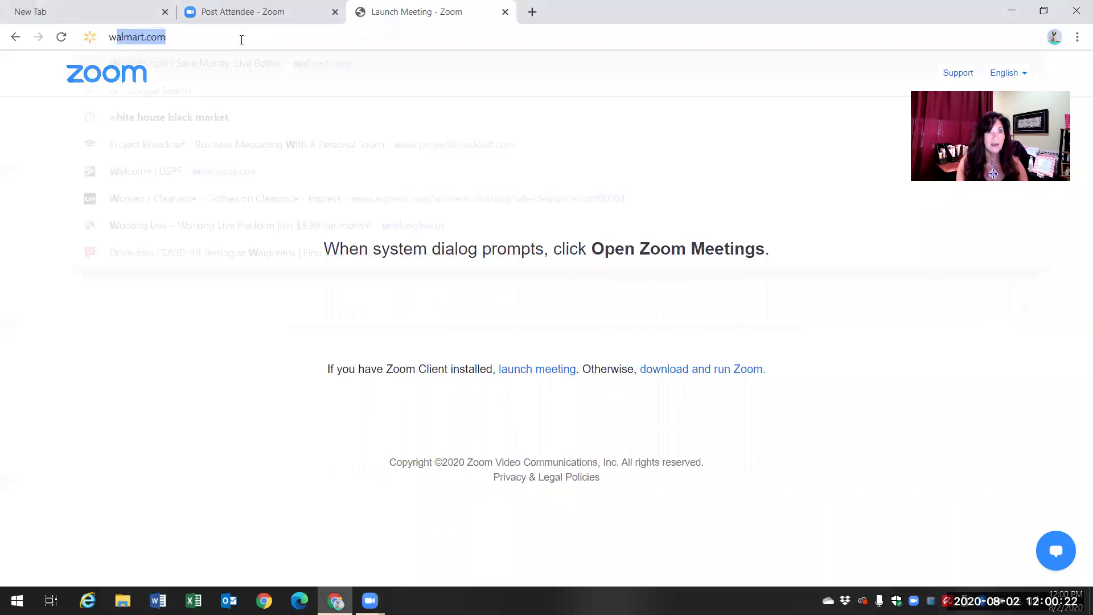
pyautogui.write('ww')
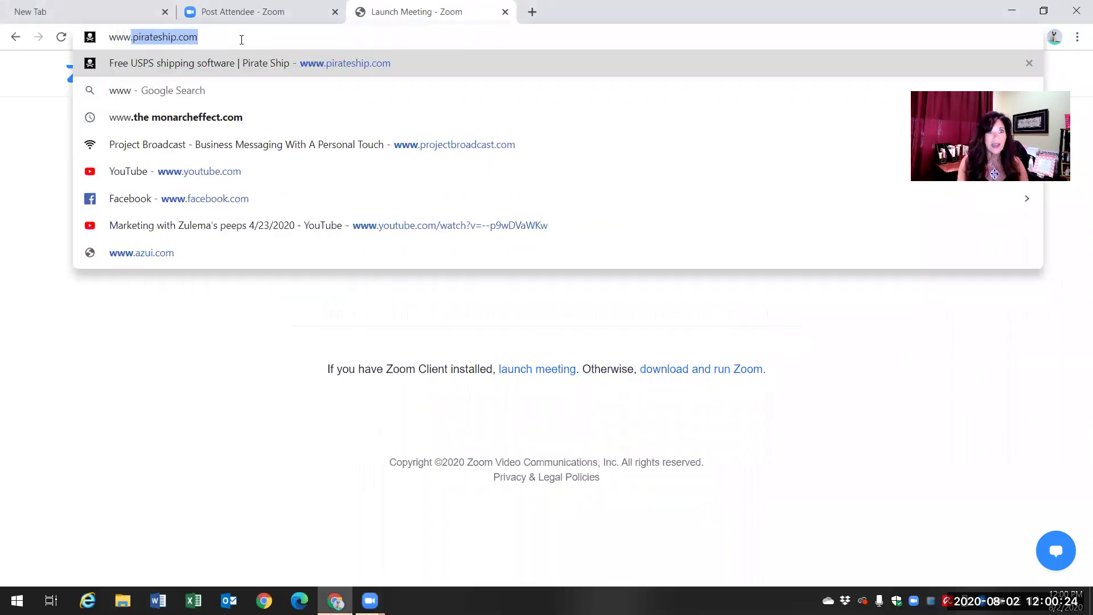
pyautogui.write('.joann')
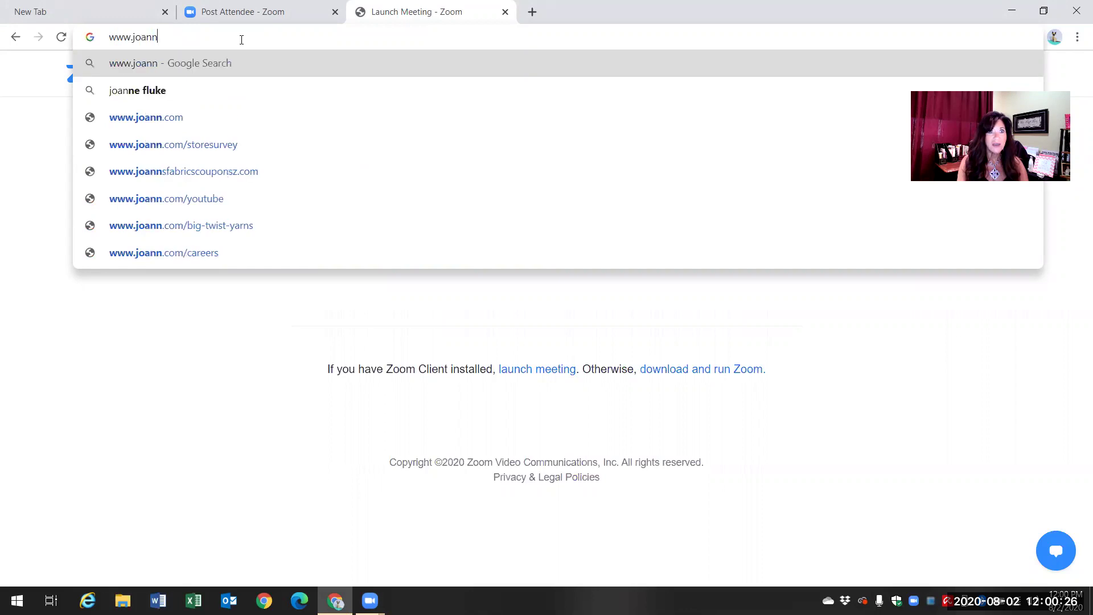
pyautogui.write('ashipe.com')
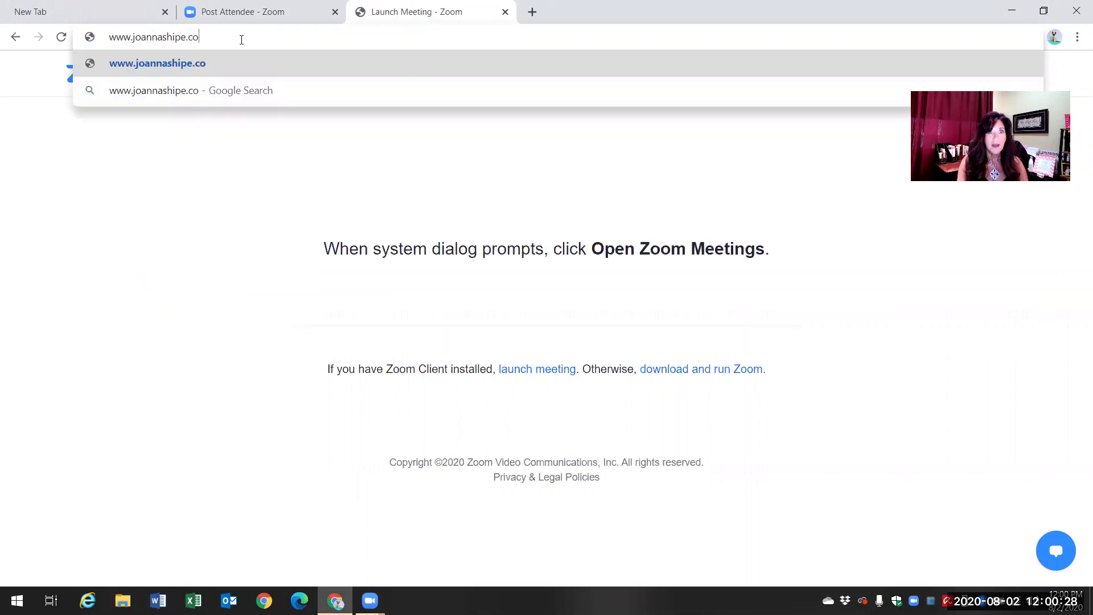
# Load joannashipe.com and open its PROMOTIONS/CHALLENGES page.
pyautogui.press('Return')
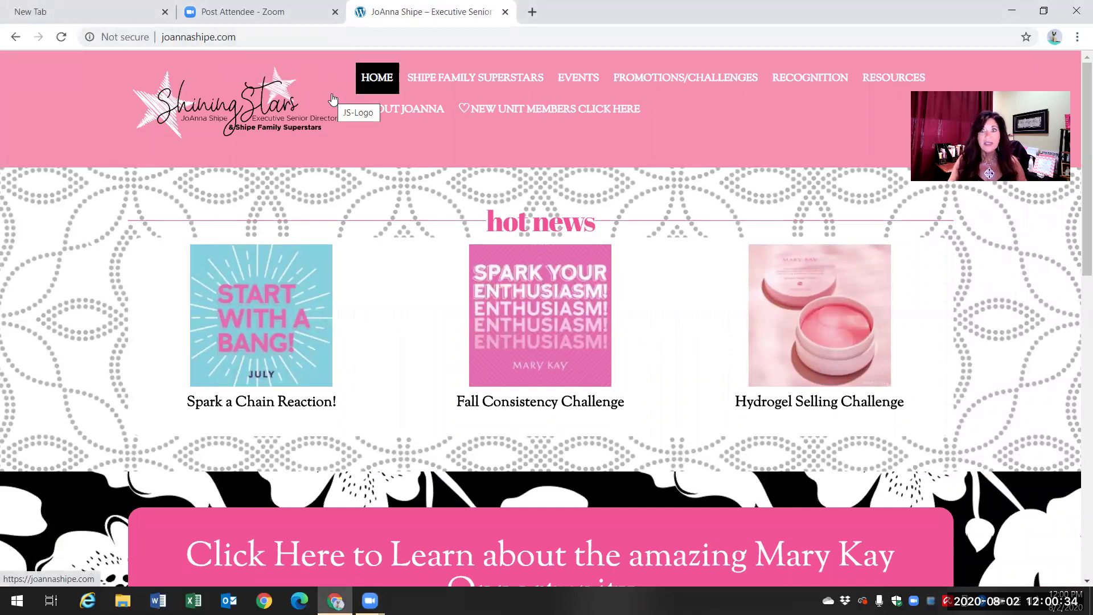
pyautogui.moveTo(659, 79)
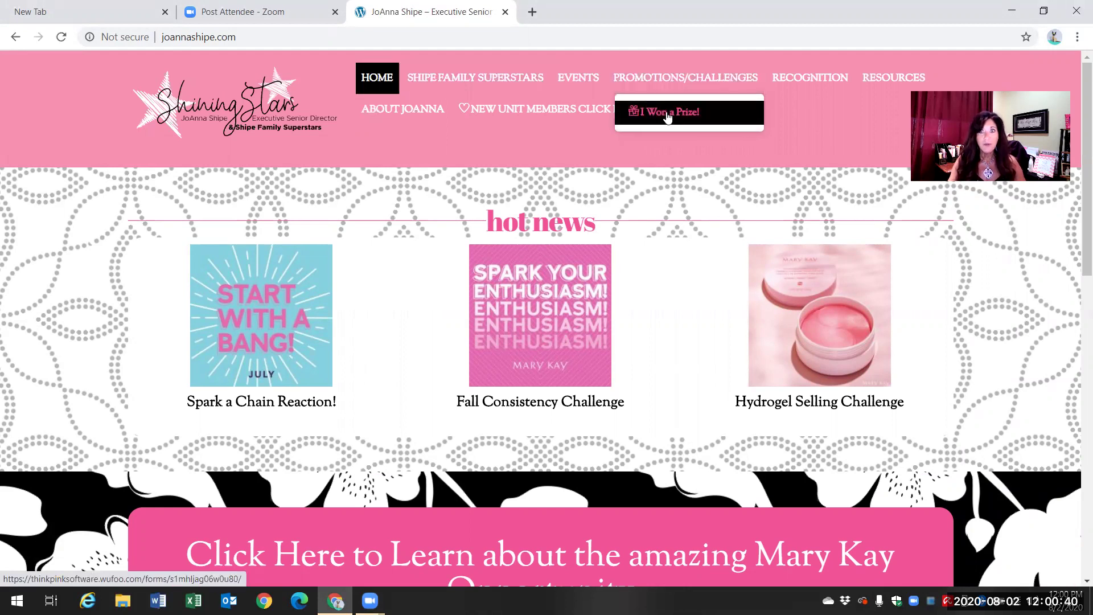
pyautogui.click(663, 80)
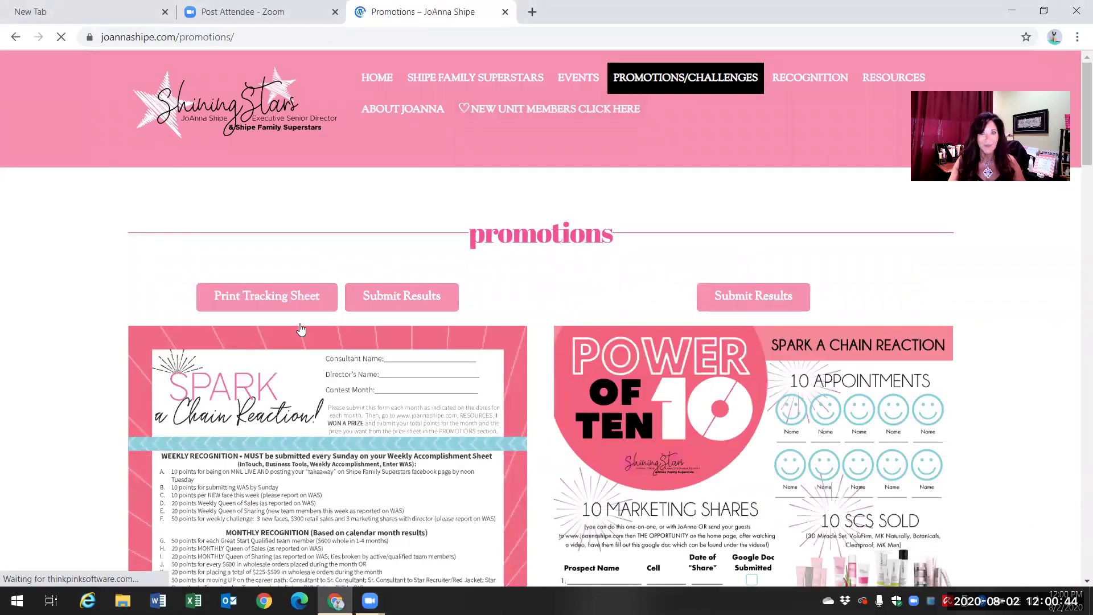
# Scroll through the Spark a Chain Reaction tracking sheet PDF and return to page 1.
pyautogui.scroll(-3, 272, 376)
pyautogui.scroll(2, 296, 360)
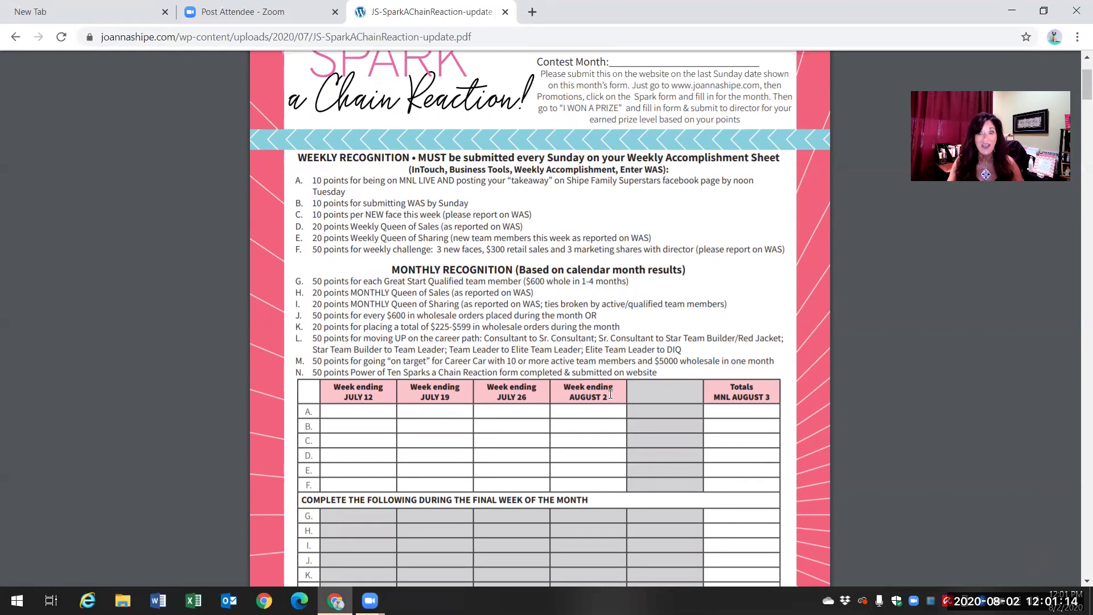
pyautogui.scroll(-9, 610, 394)
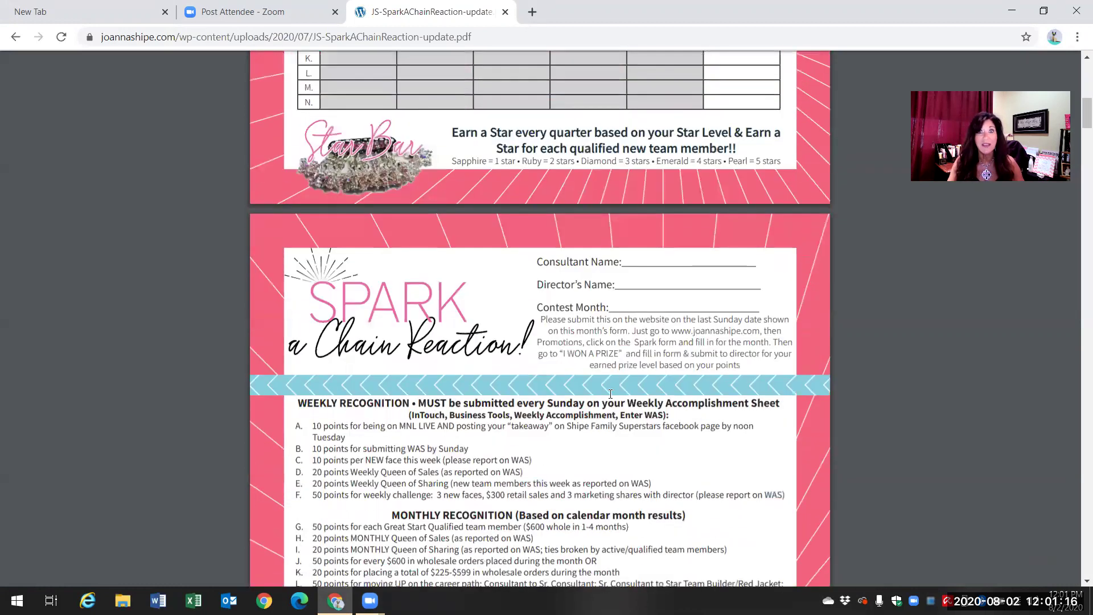
pyautogui.scroll(-5, 610, 394)
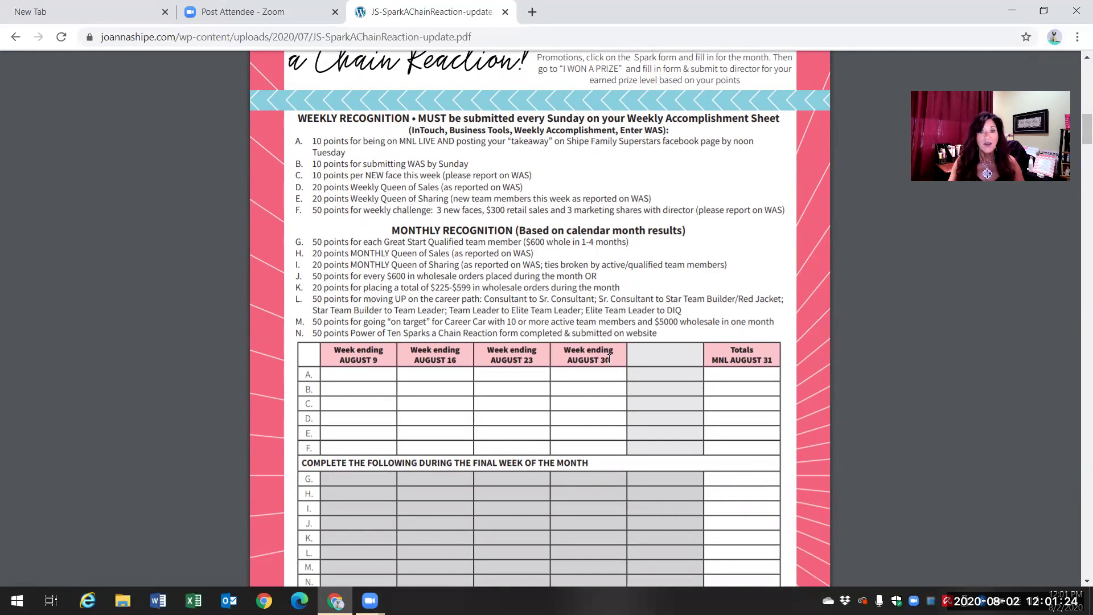
pyautogui.scroll(10, 610, 358)
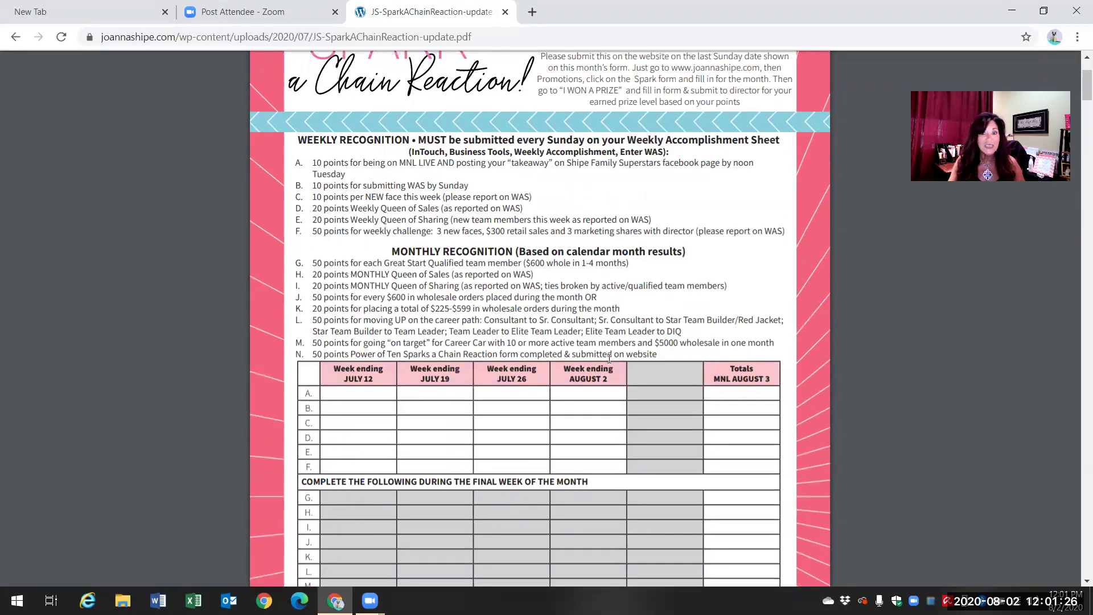
pyautogui.scroll(3, 609, 359)
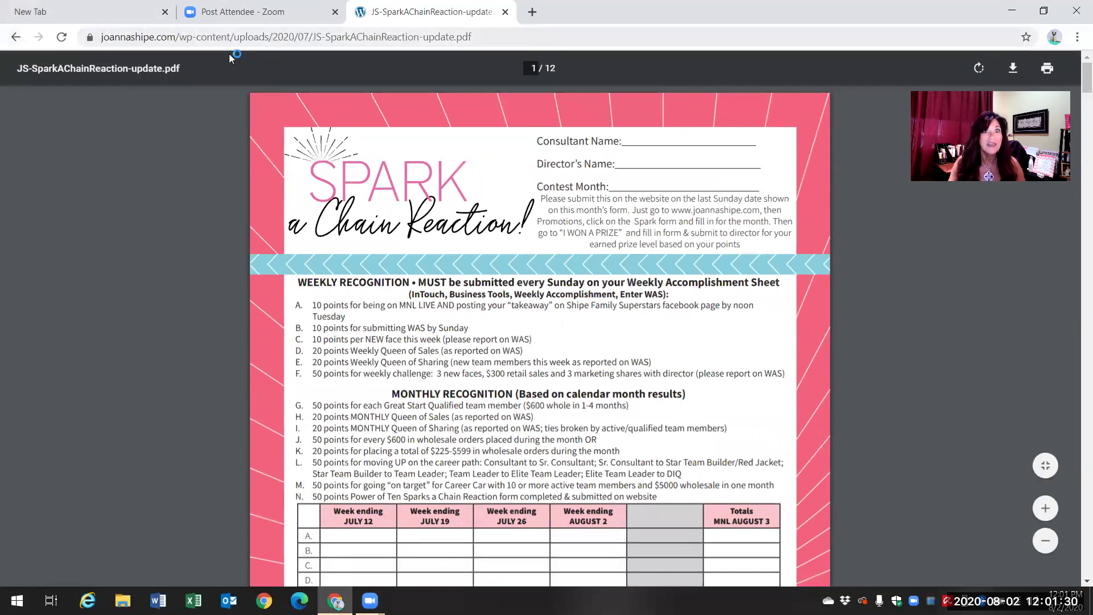
# Return to the promotions page, open the Spark results form and autofill the Name.
pyautogui.click(16, 38)
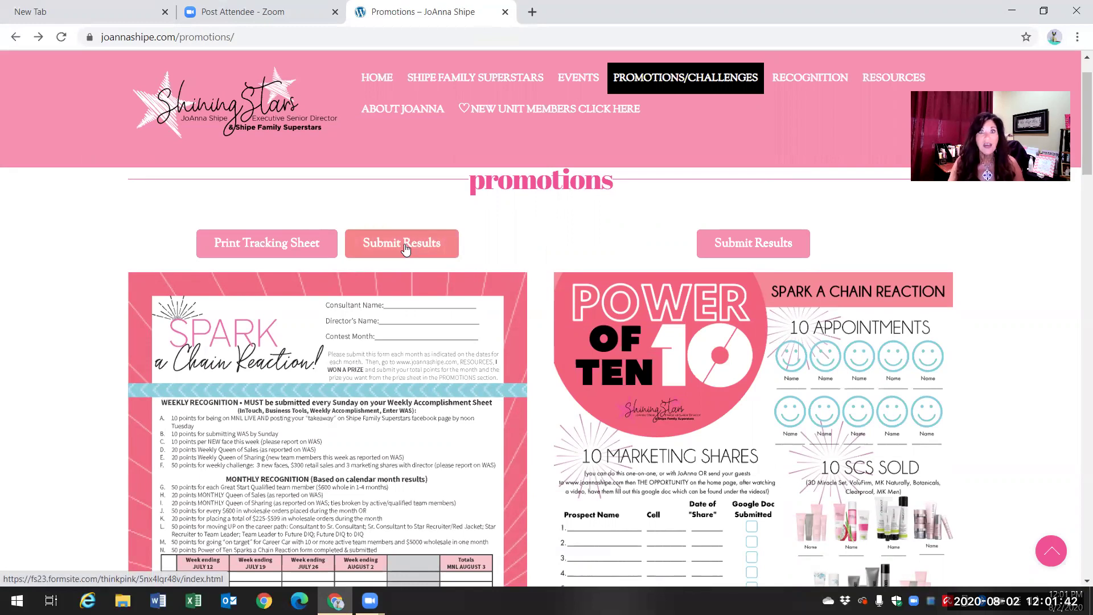
pyautogui.click(406, 249)
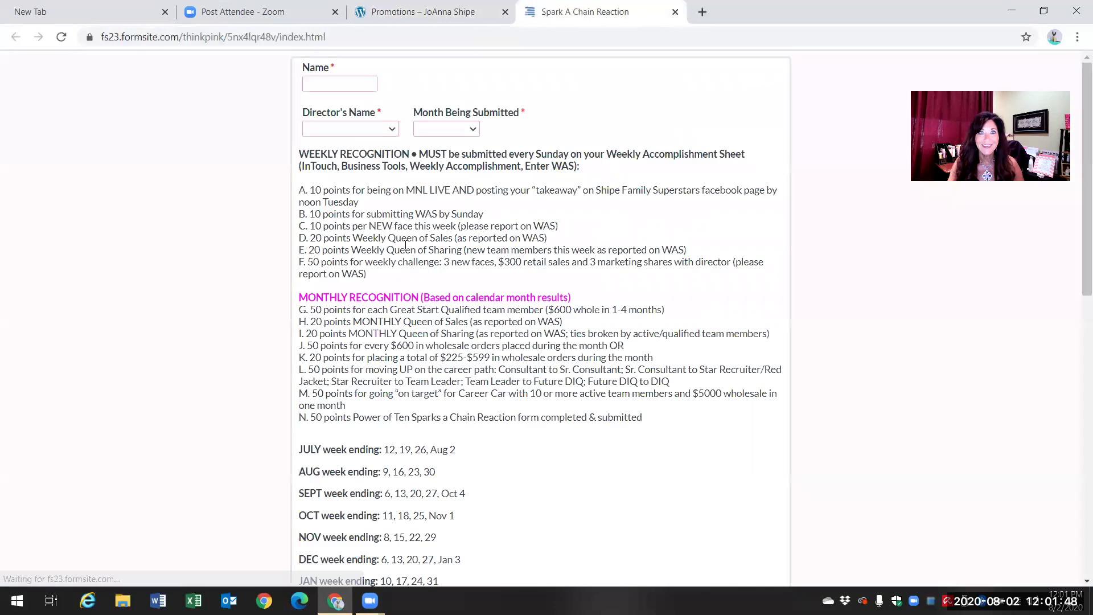
pyautogui.click(344, 80)
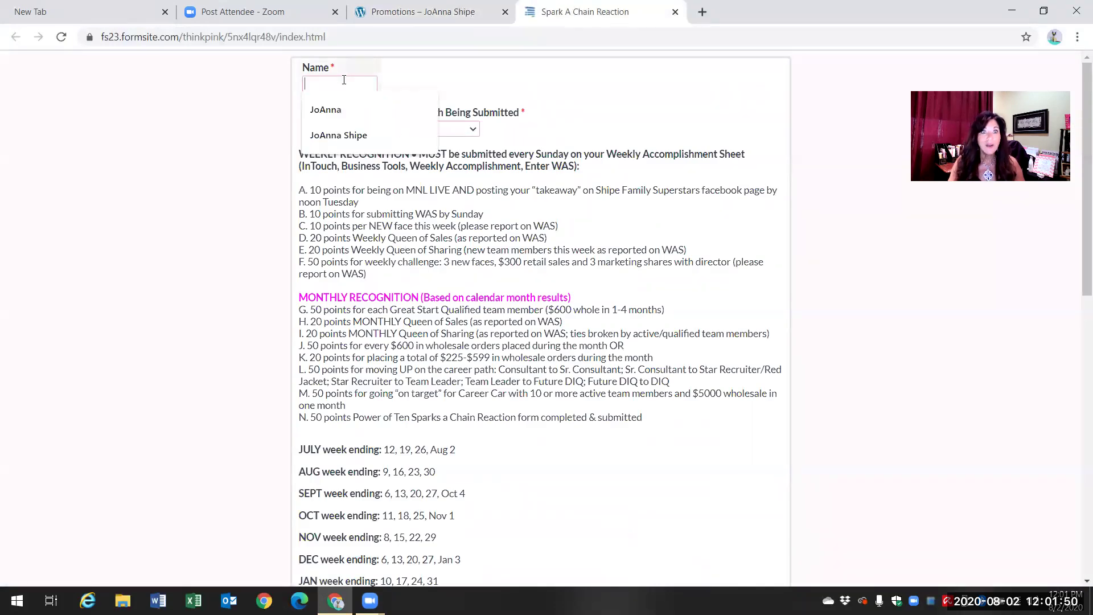
pyautogui.click(359, 136)
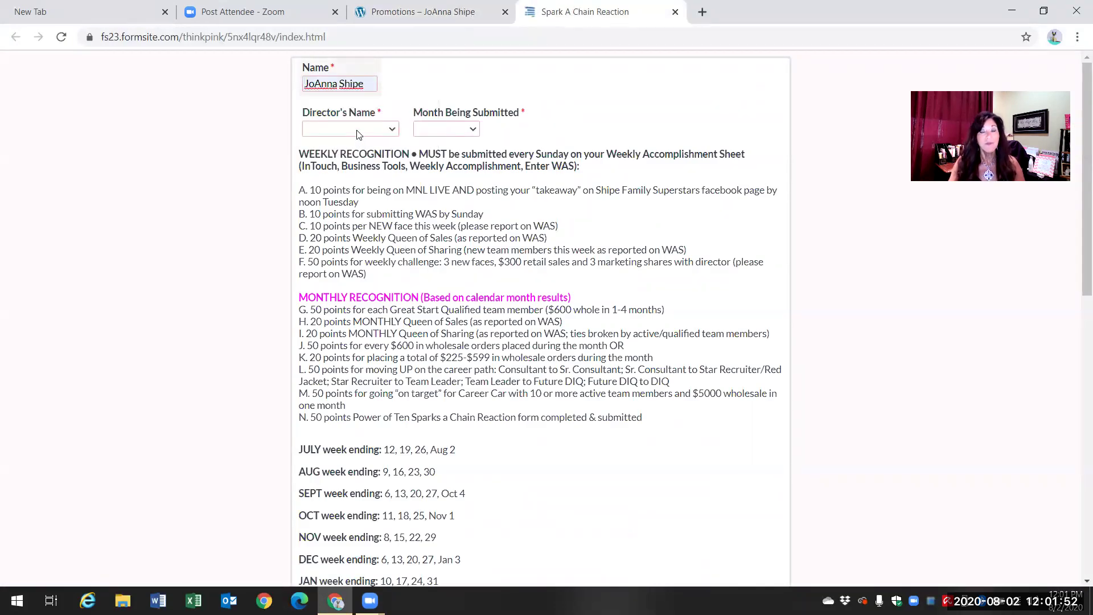
# Choose the consultant's director and July as the month being submitted.
pyautogui.click(359, 135)
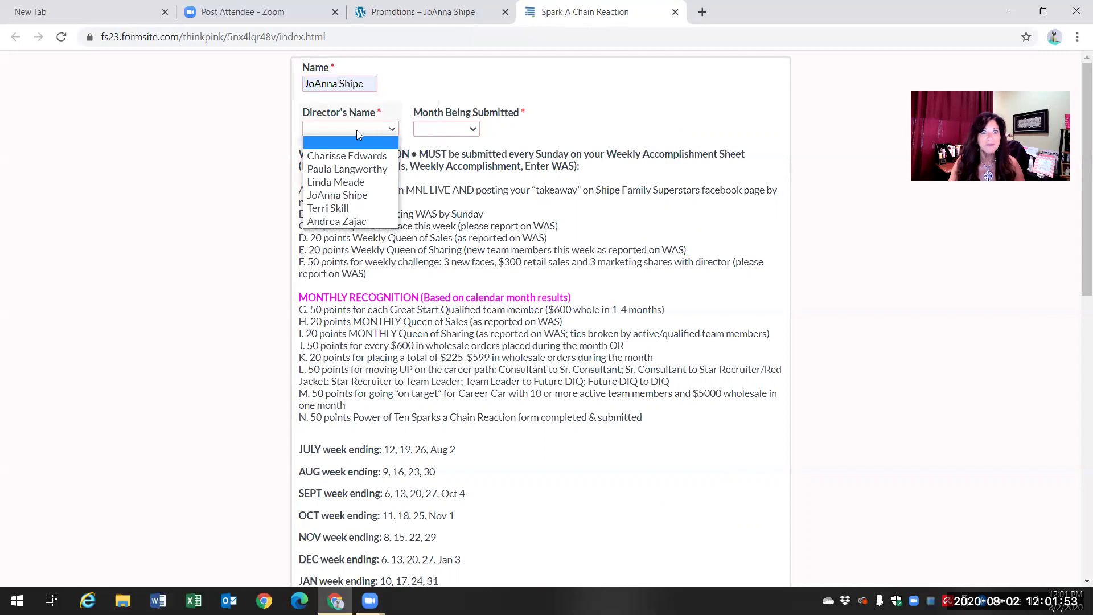
pyautogui.click(362, 190)
pyautogui.click(424, 131)
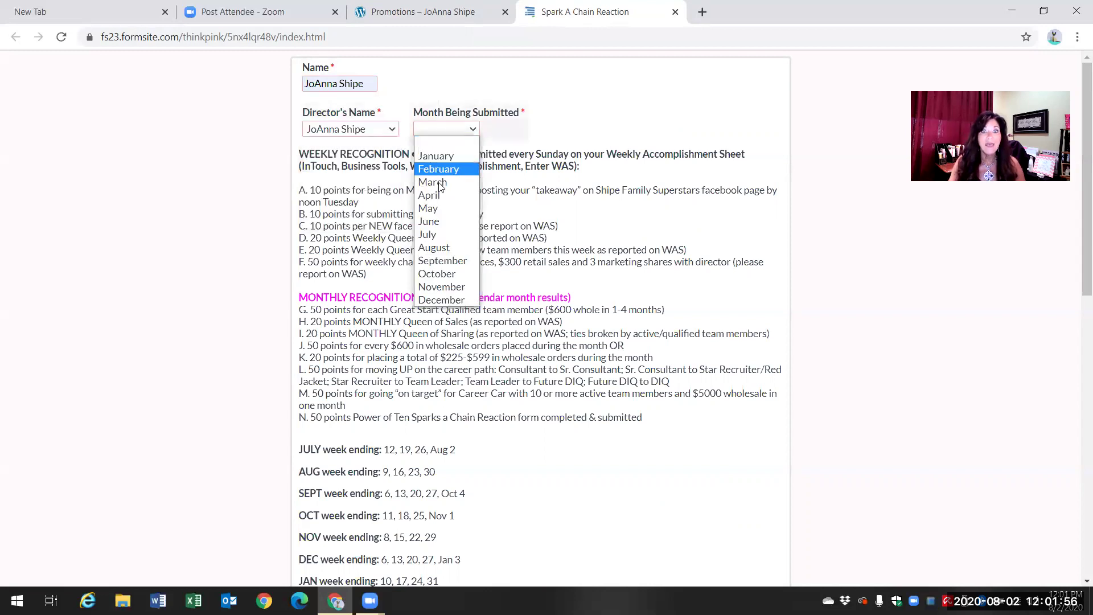
pyautogui.click(438, 235)
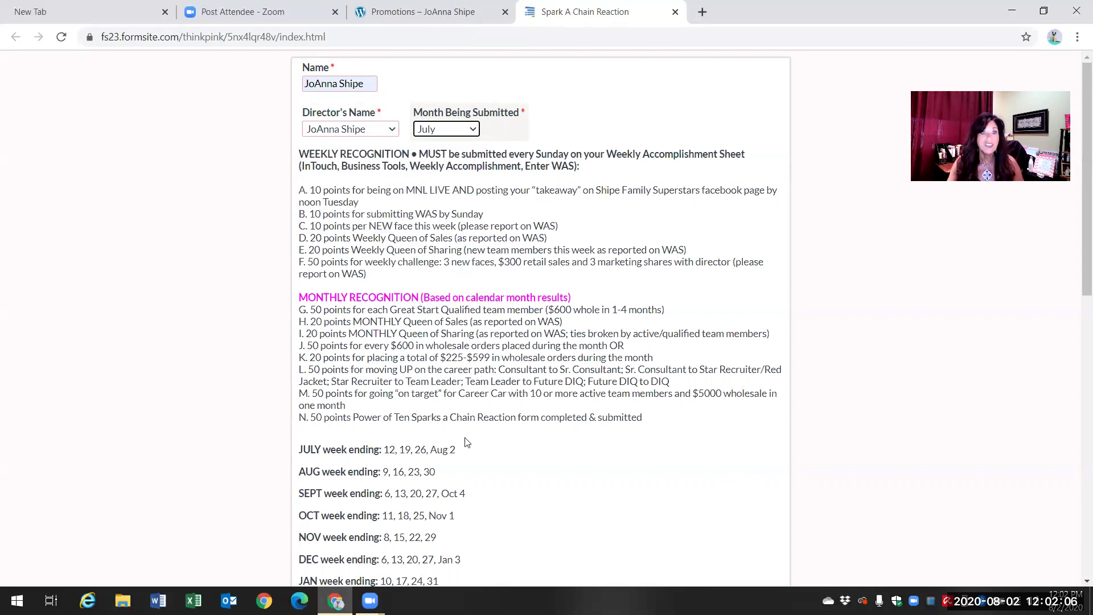
# Look over the Spark form's weekly and monthly points tables below the filled fields.
pyautogui.scroll(-6, 469, 441)
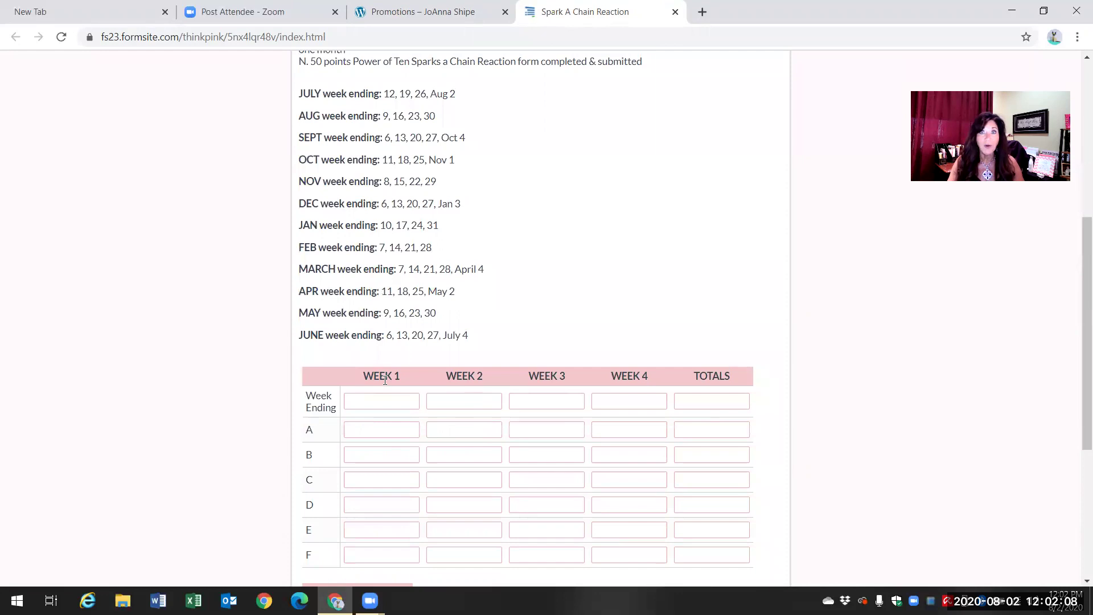
pyautogui.scroll(5, 569, 308)
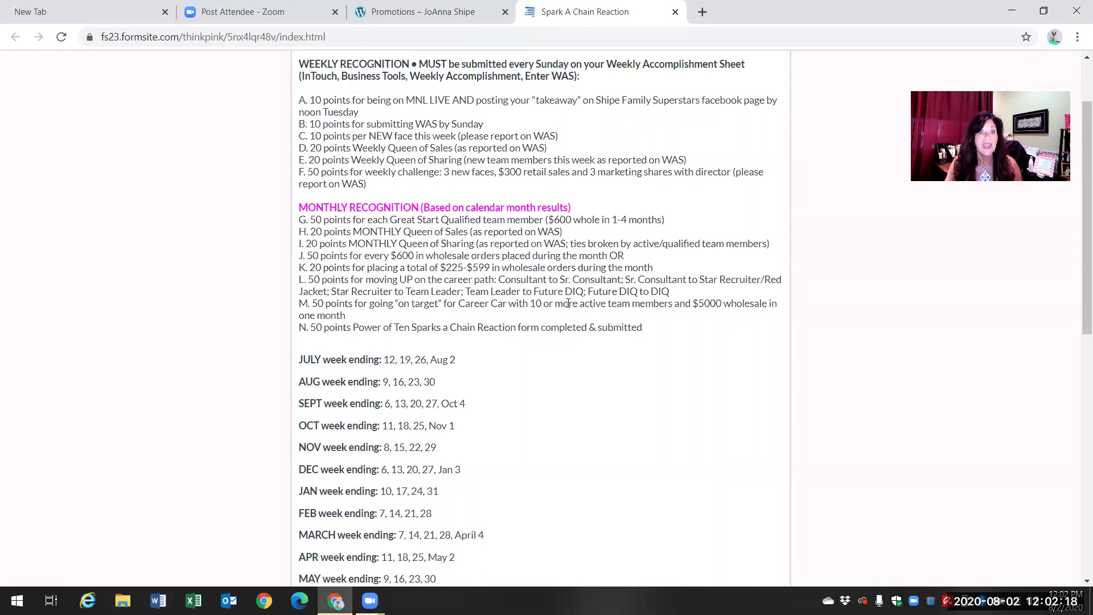
pyautogui.scroll(-8, 566, 303)
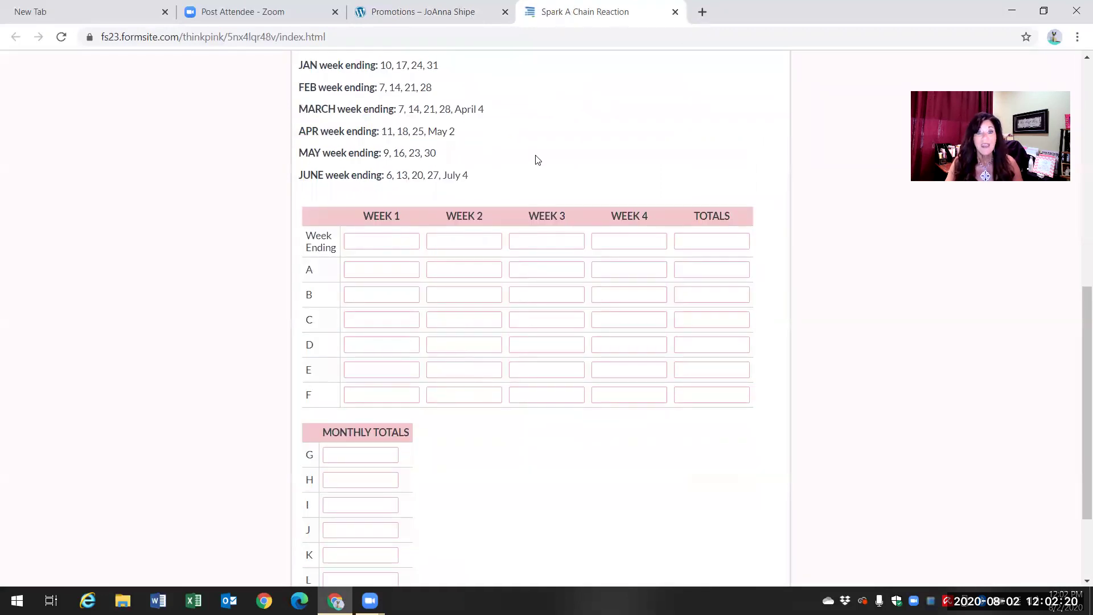
pyautogui.scroll(-2, 547, 174)
pyautogui.scroll(15, 557, 285)
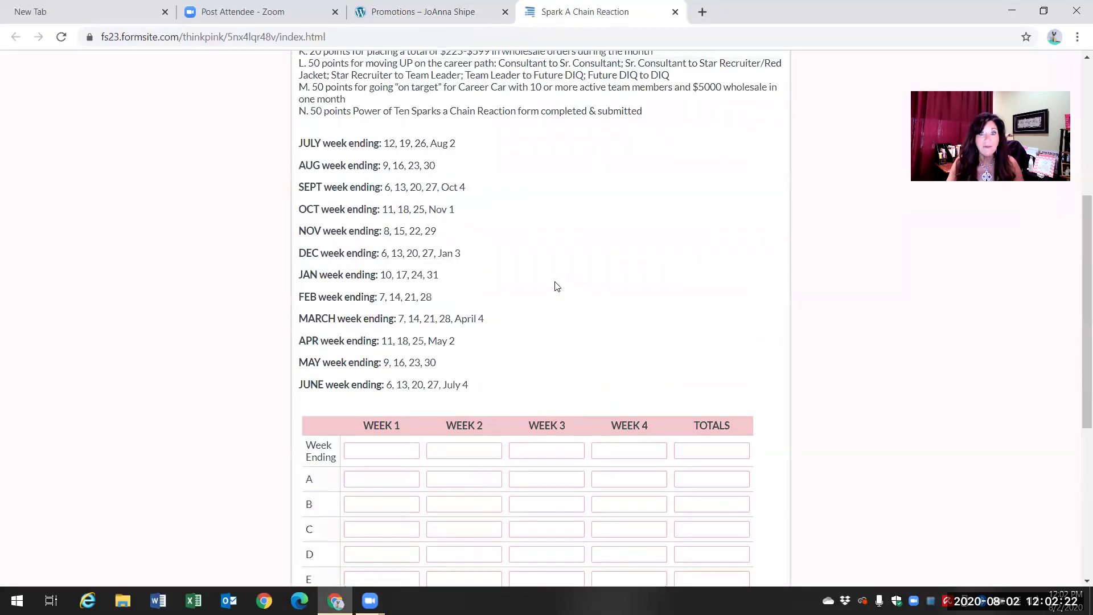
pyautogui.scroll(-15, 557, 286)
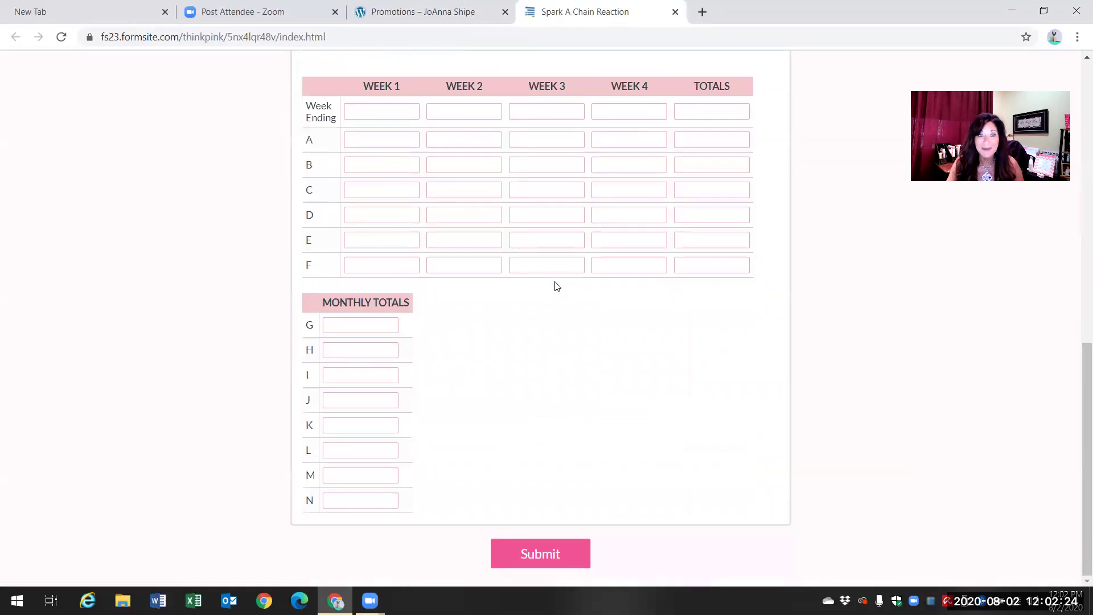
pyautogui.scroll(15, 557, 286)
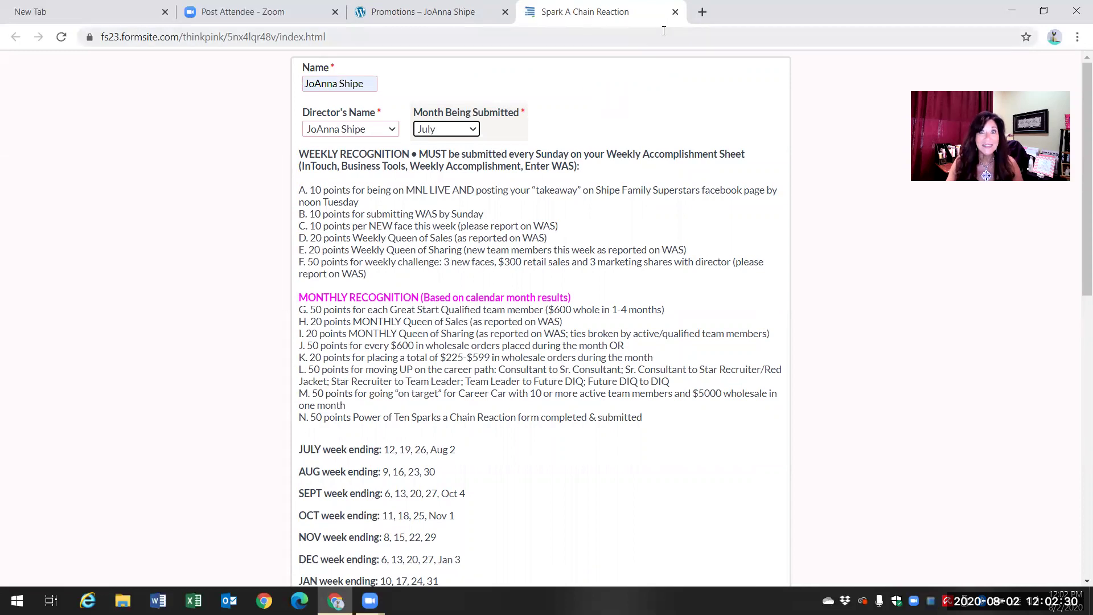
# Close the Formsite tab and scroll the Promotions page down to the SPARK prize table.
pyautogui.click(675, 12)
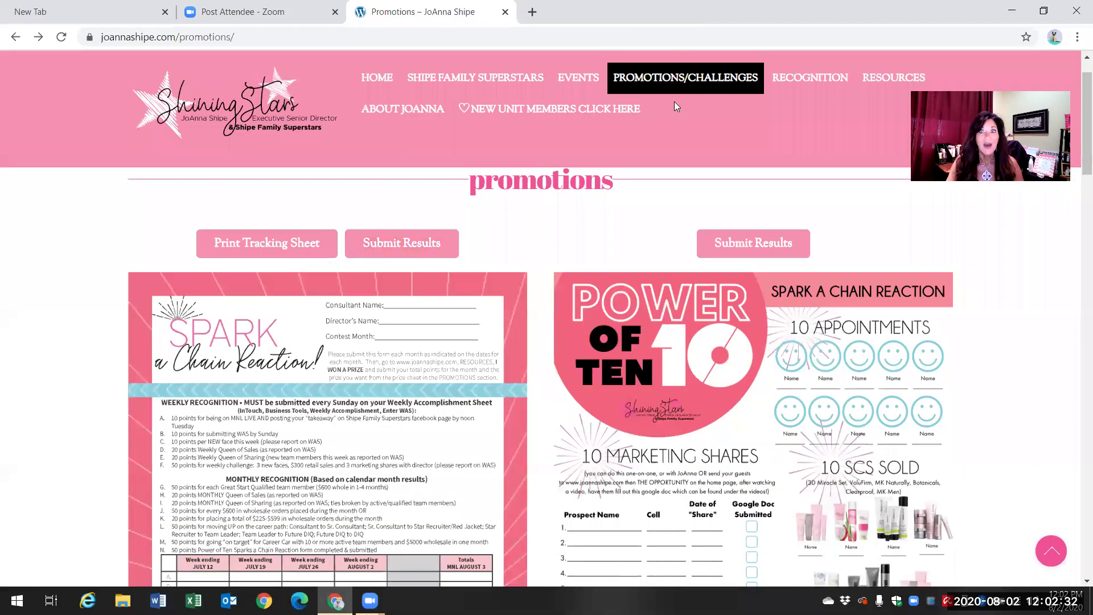
pyautogui.moveTo(679, 82)
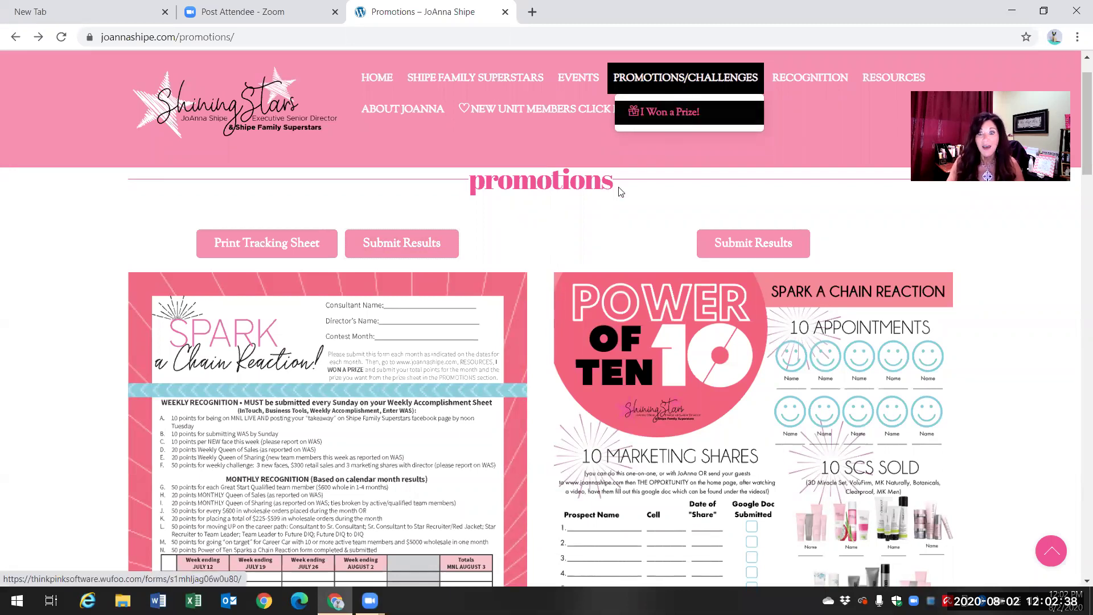
pyautogui.scroll(-12, 604, 227)
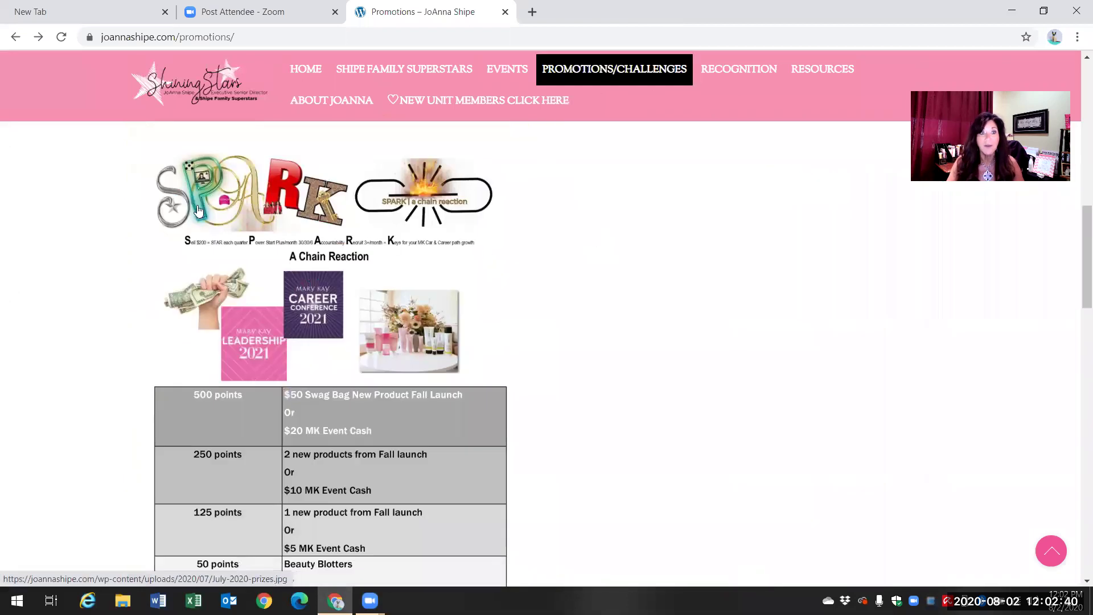
pyautogui.scroll(-2, 482, 312)
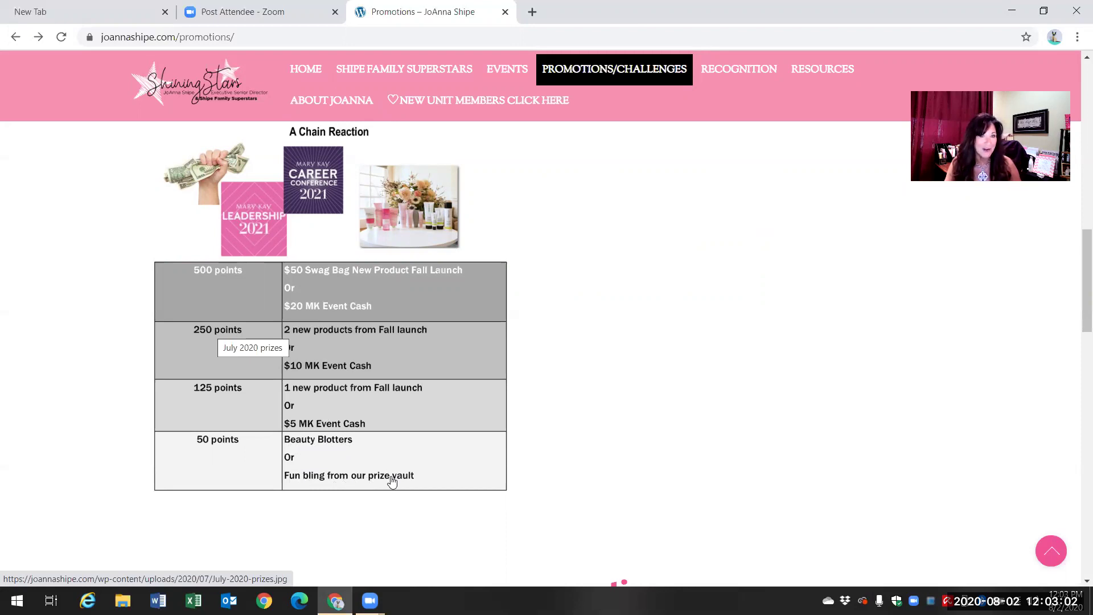
pyautogui.moveTo(626, 69)
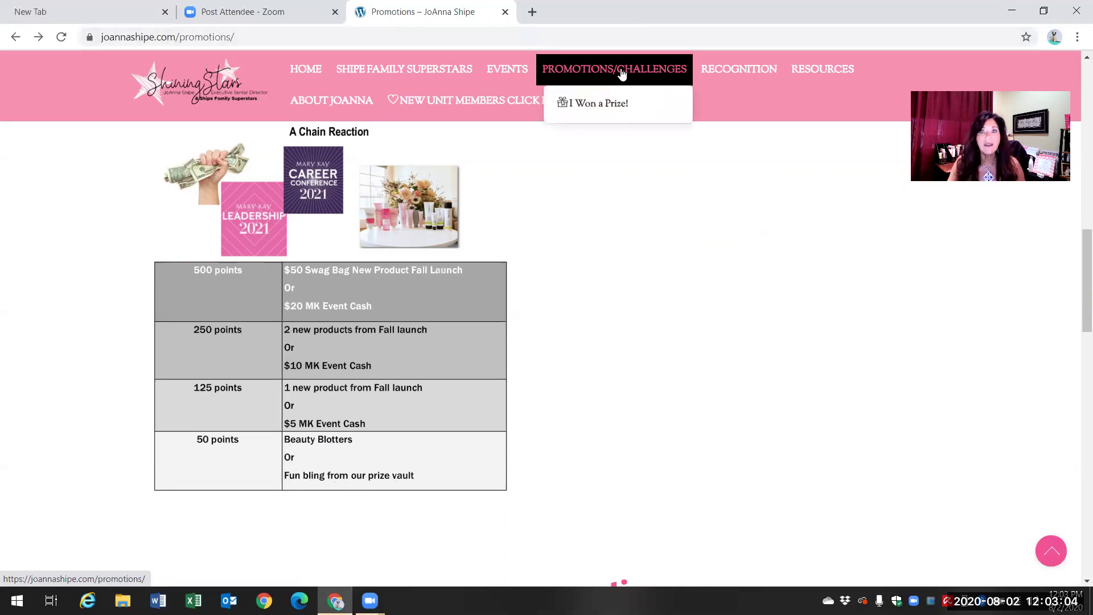
# Open the I Won a Prize form and autofill name, address, phone and e-mail.
pyautogui.click(607, 108)
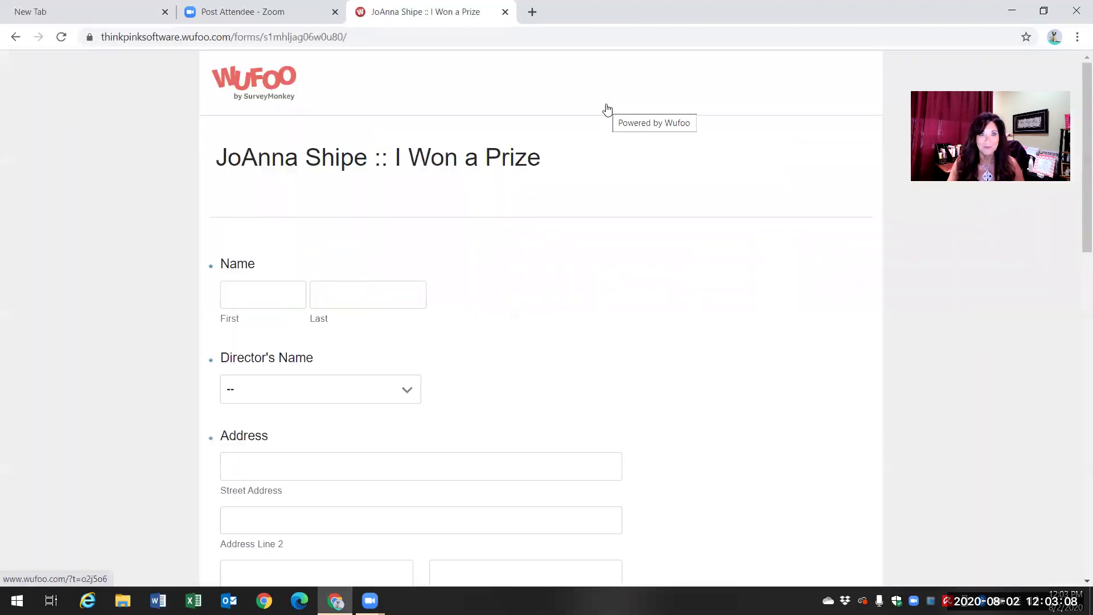
pyautogui.scroll(-2, 264, 171)
pyautogui.click(261, 169)
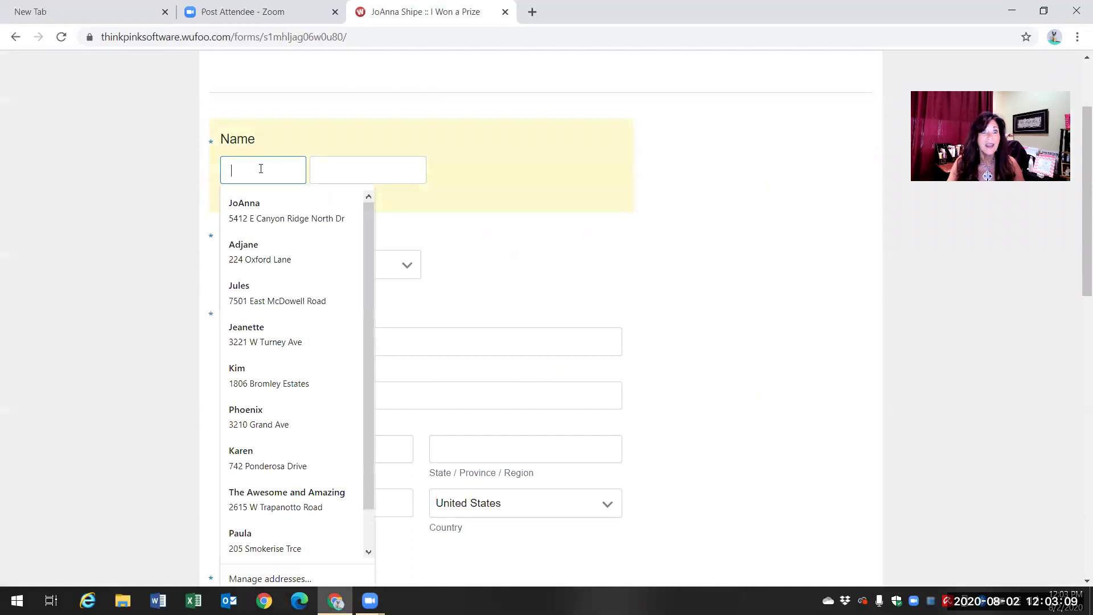
pyautogui.click(255, 211)
pyautogui.scroll(-5, 508, 220)
pyautogui.scroll(4, 498, 268)
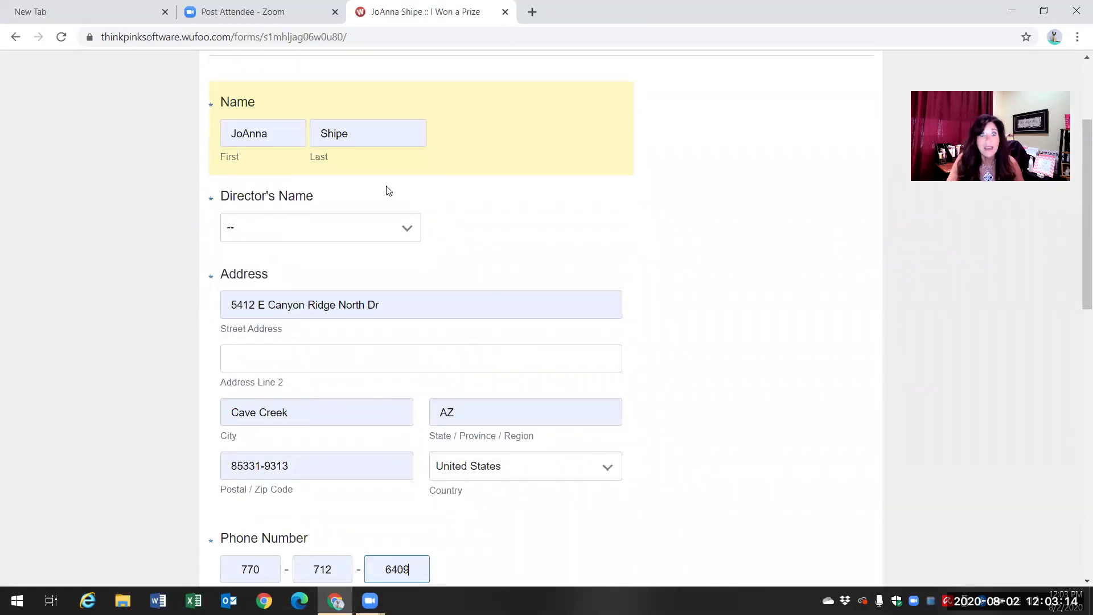
# Select the consultant's director in the Director's Name dropdown.
pyautogui.click(353, 231)
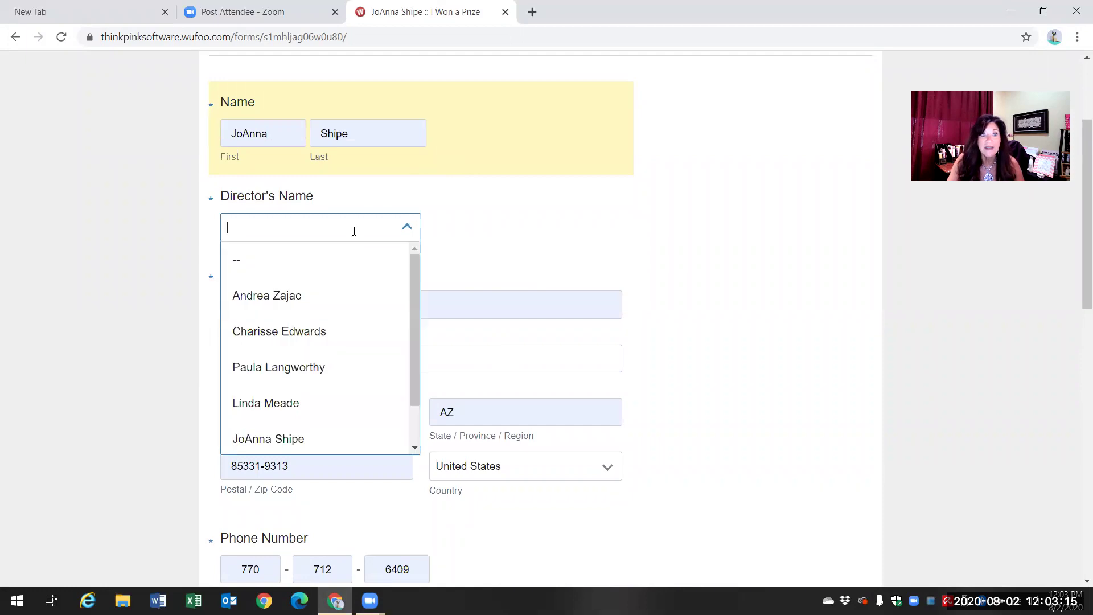
pyautogui.click(313, 442)
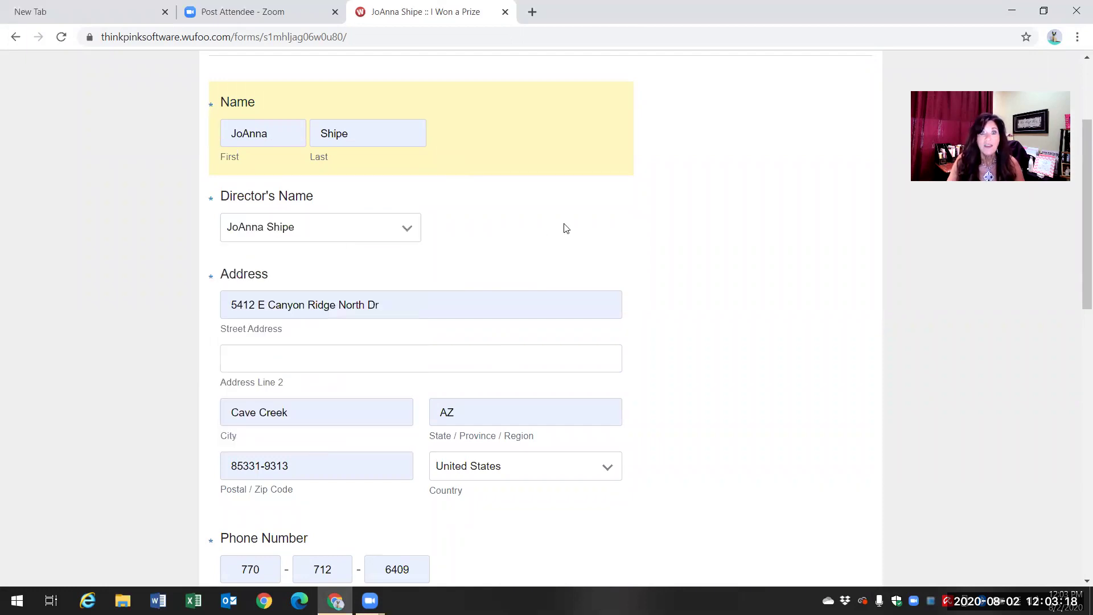
pyautogui.scroll(-2, 566, 228)
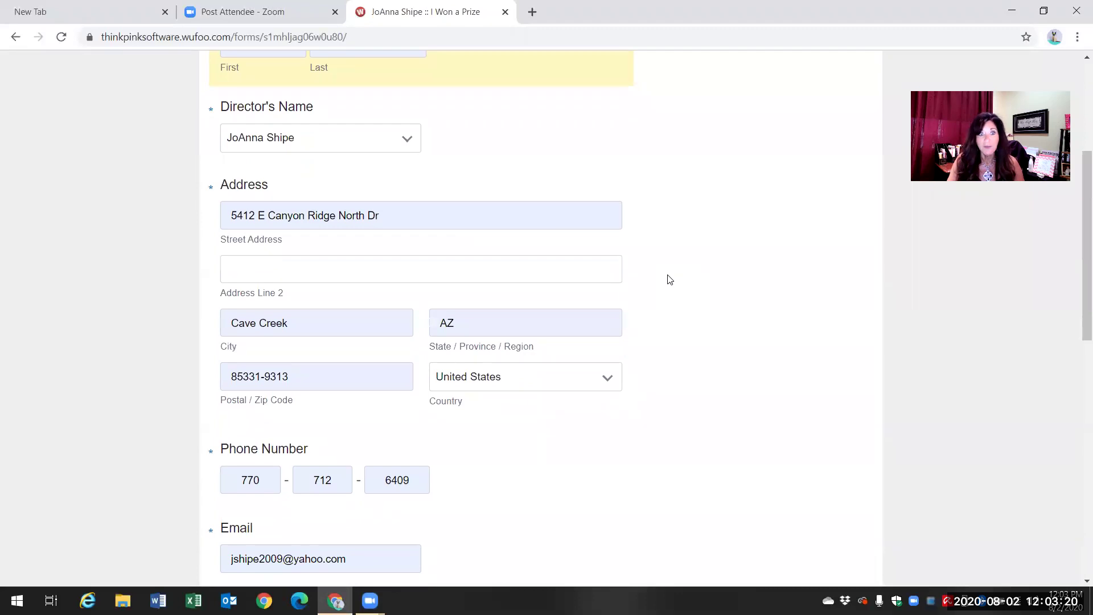
pyautogui.scroll(-5, 670, 279)
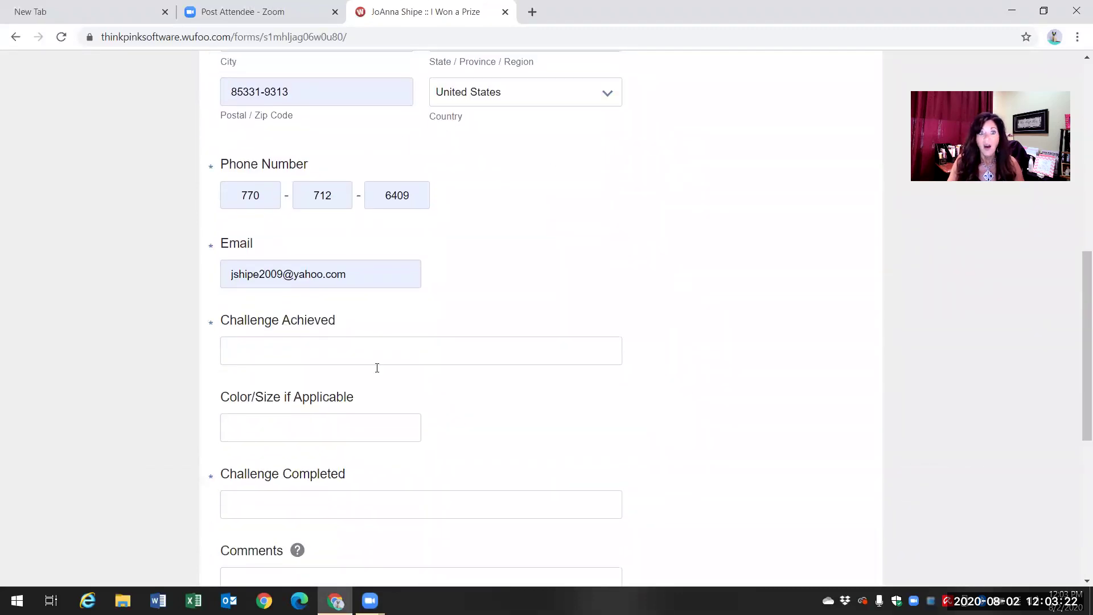
# Enter 'Spark Form' as Challenge Achieved and '50 points for July' as Challenge Completed.
pyautogui.click(375, 349)
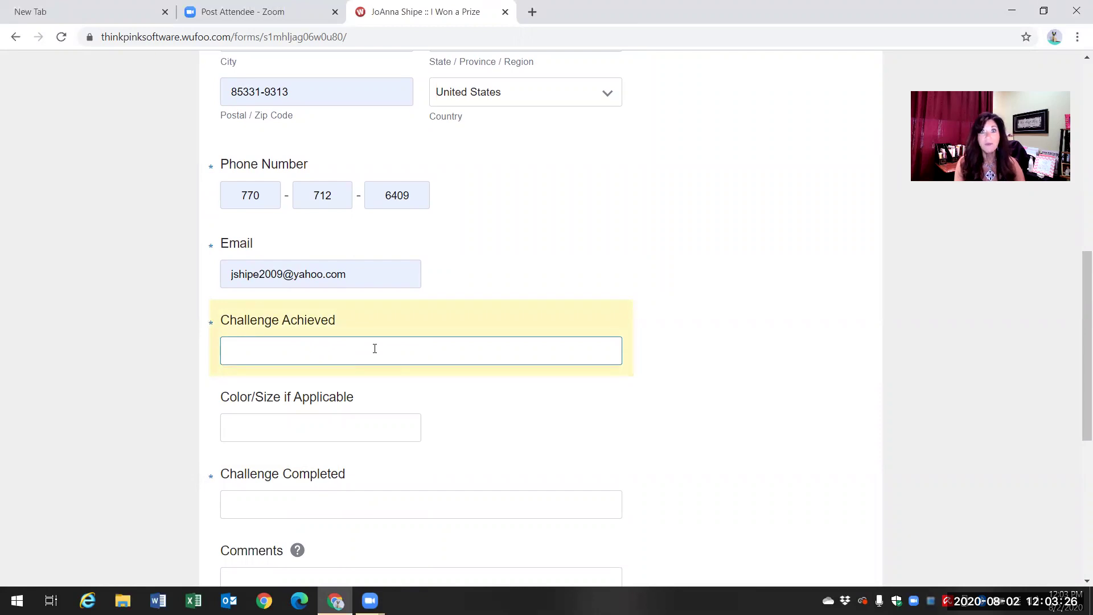
pyautogui.write('Spark Form')
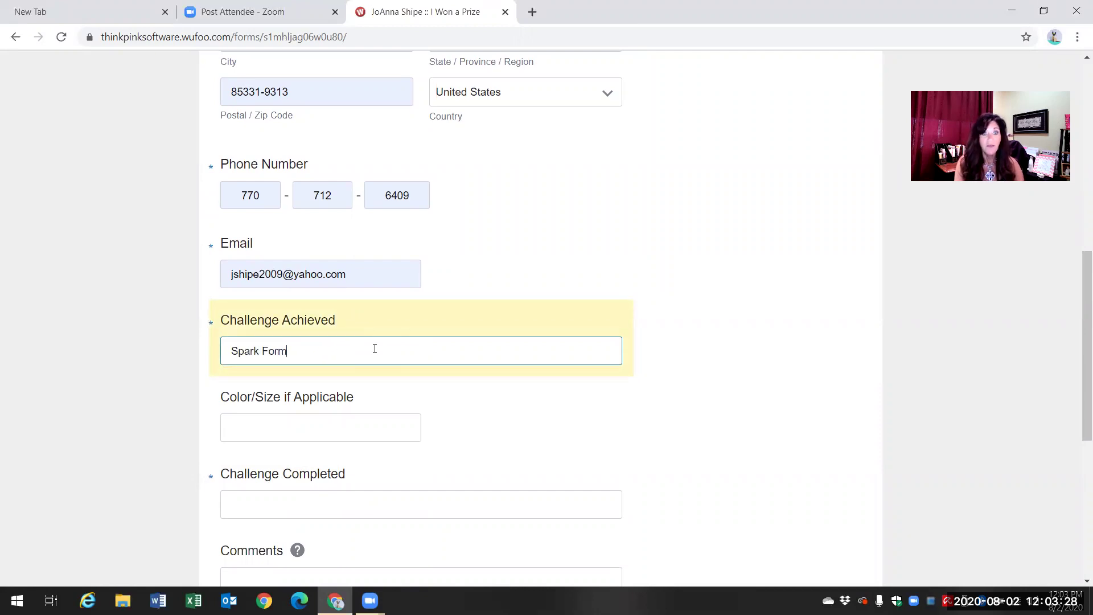
pyautogui.scroll(-3, 375, 349)
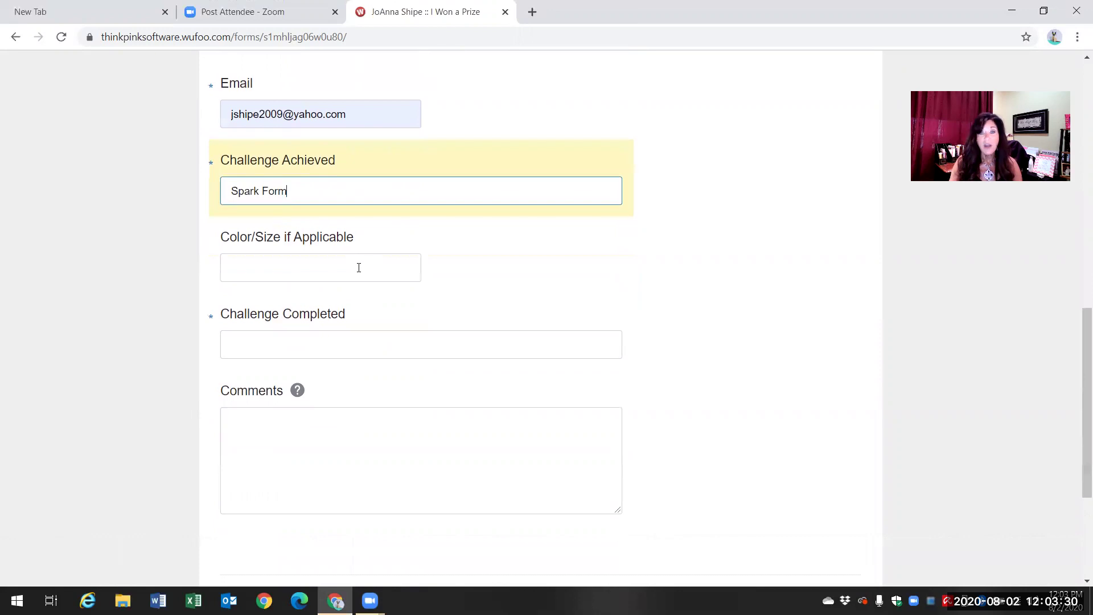
pyautogui.click(351, 343)
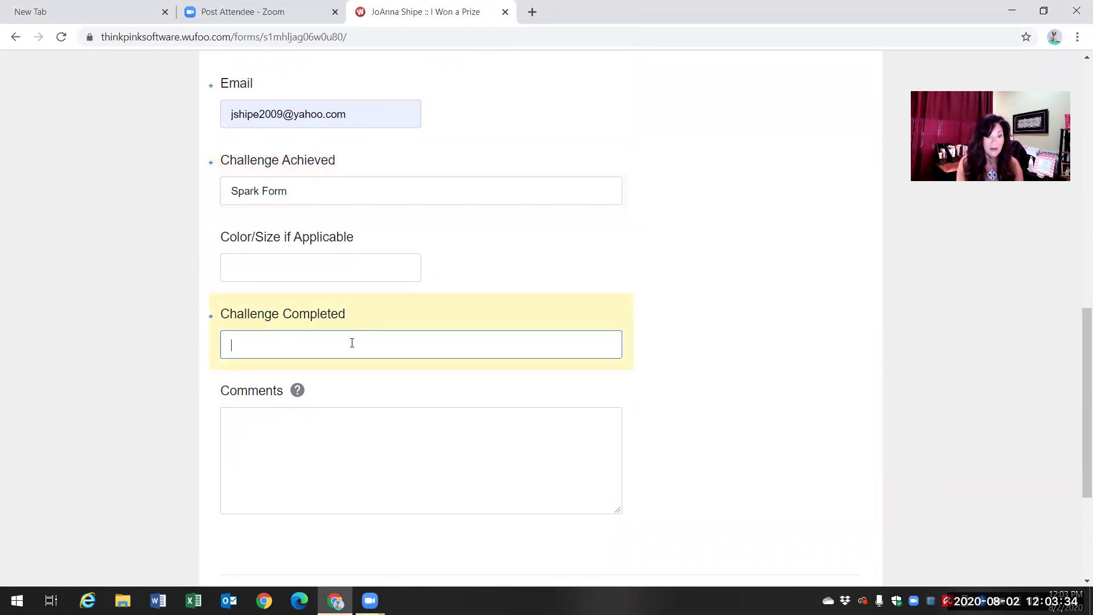
pyautogui.write('50 points for July')
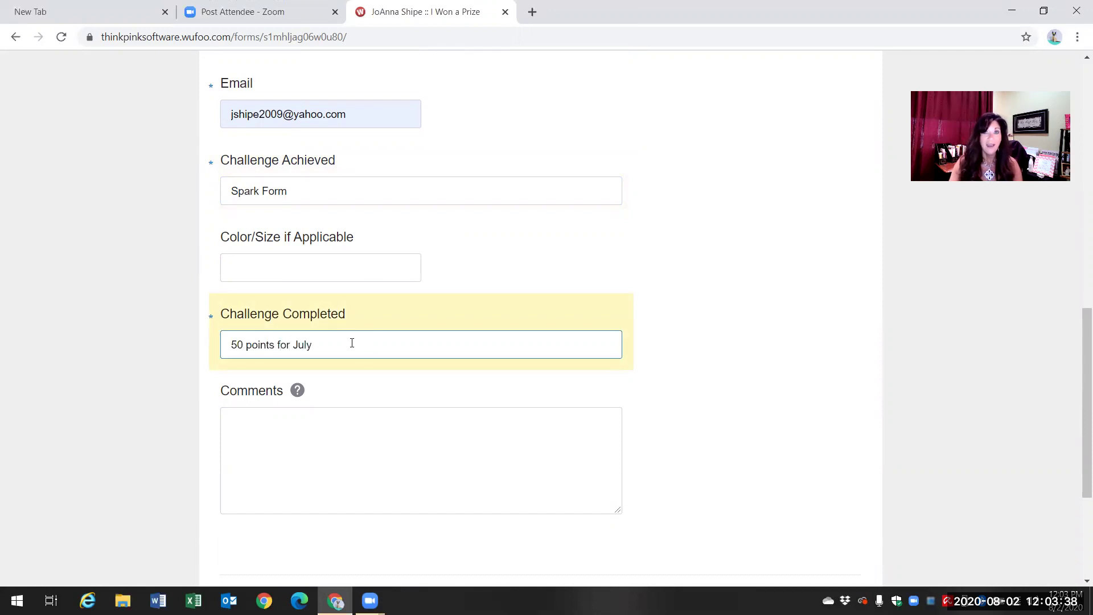
# Note fun bling as the prize choice in the Comments box.
pyautogui.scroll(-3, 257, 317)
pyautogui.click(253, 287)
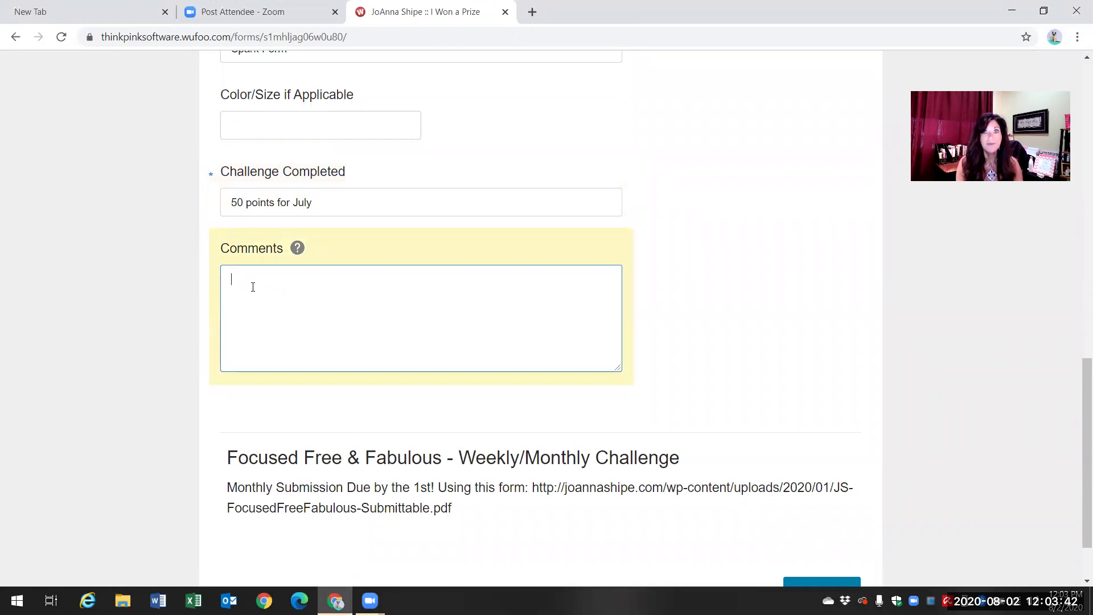
pyautogui.write('beauty ')
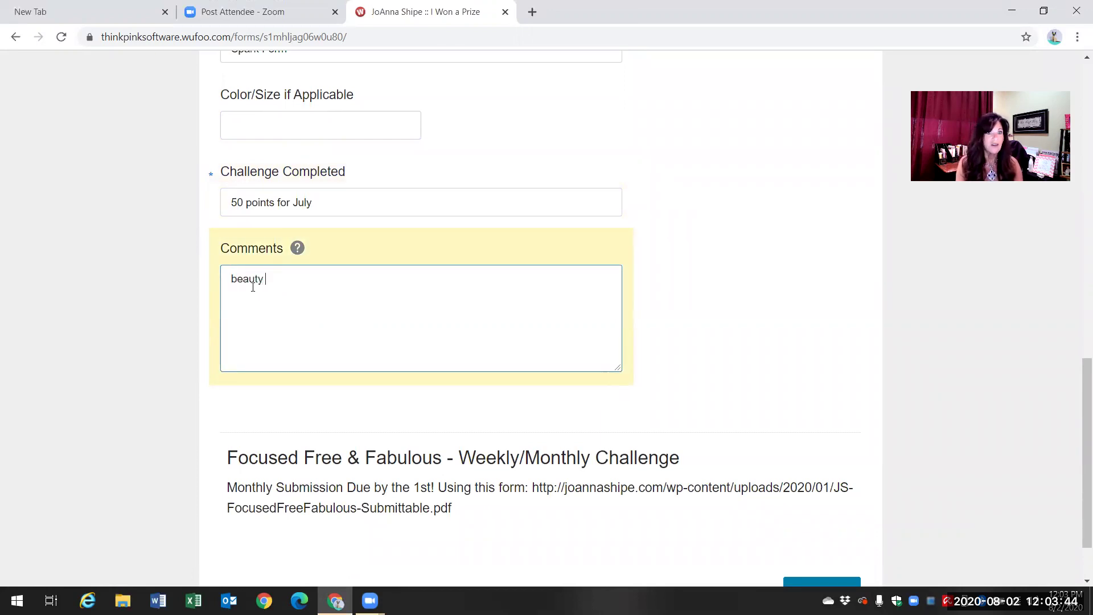
pyautogui.write('blotters')
pyautogui.press('BackSpace')
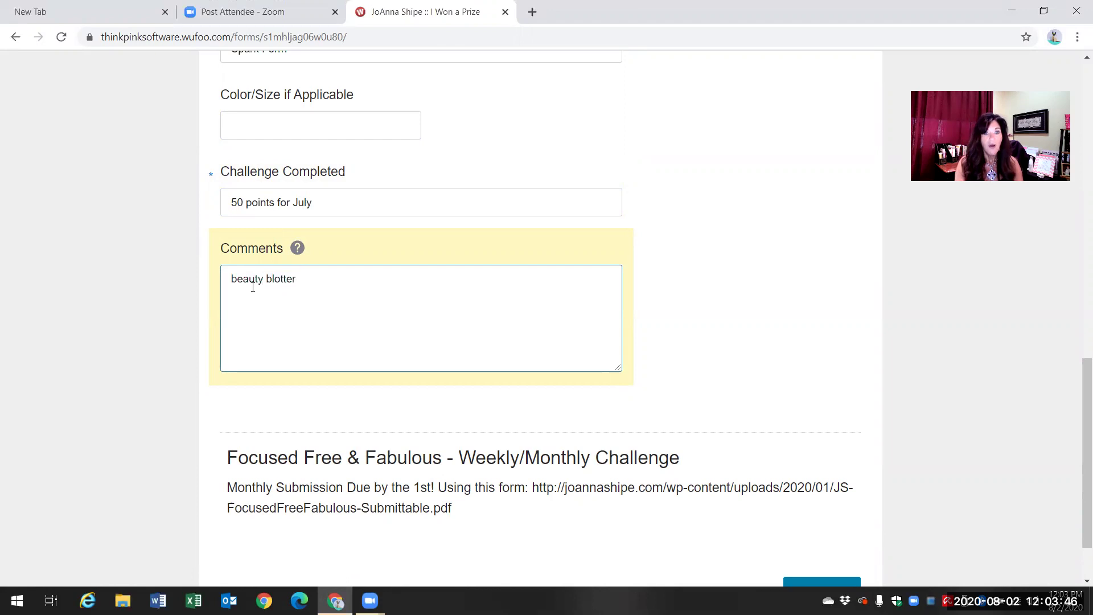
pyautogui.press('BackSpace')
pyautogui.press('BackSpace')
pyautogui.press('BackSpace')
pyautogui.press('BackSpace')
pyautogui.press('BackSpace')
pyautogui.press('BackSpace')
pyautogui.press('BackSpace')
pyautogui.press('BackSpace')
pyautogui.press('BackSpace')
pyautogui.press('BackSpace')
pyautogui.press('BackSpace')
pyautogui.press('BackSpace')
pyautogui.press('BackSpace')
pyautogui.press('BackSpace')
pyautogui.write('fun n')
pyautogui.write('i')
pyautogui.write('bling')
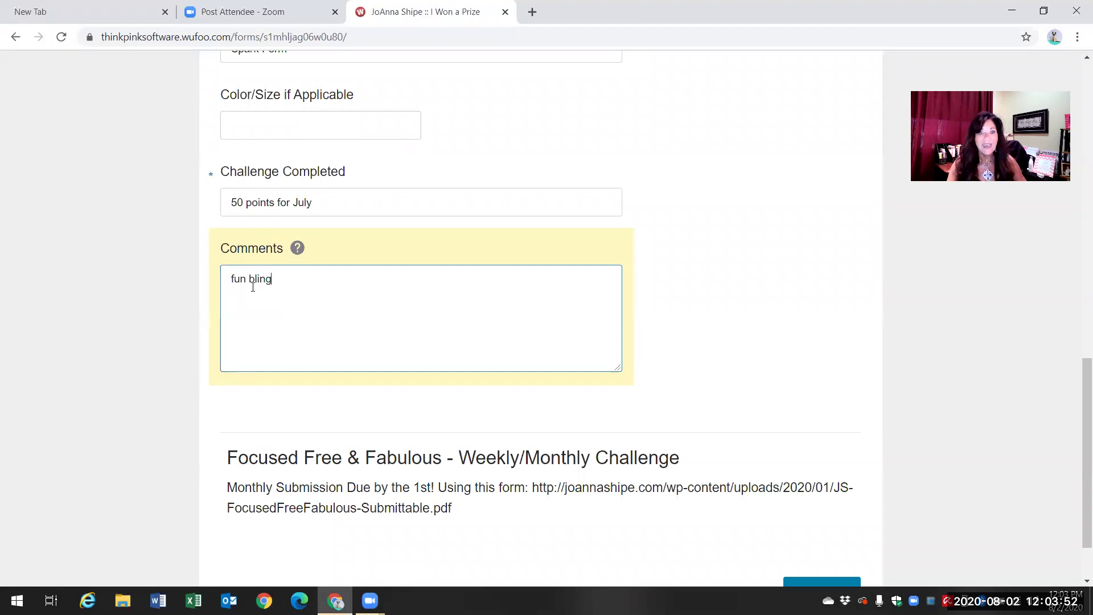
pyautogui.scroll(-2, 251, 285)
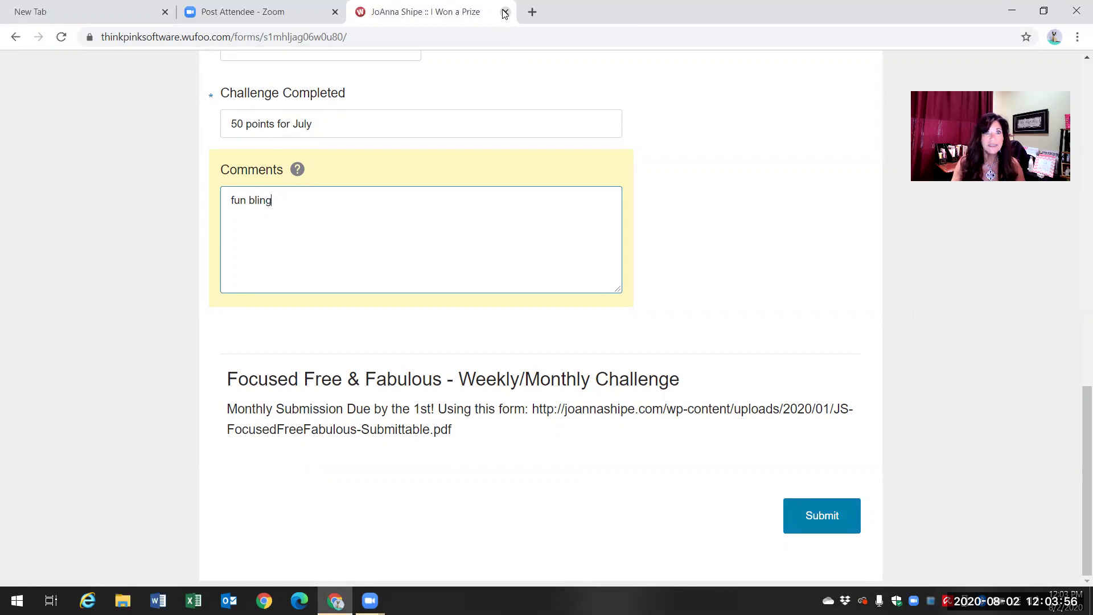
# Go back to the joannashipe.com Promotions page and scroll up to the Spark tracking sheets.
pyautogui.click(15, 39)
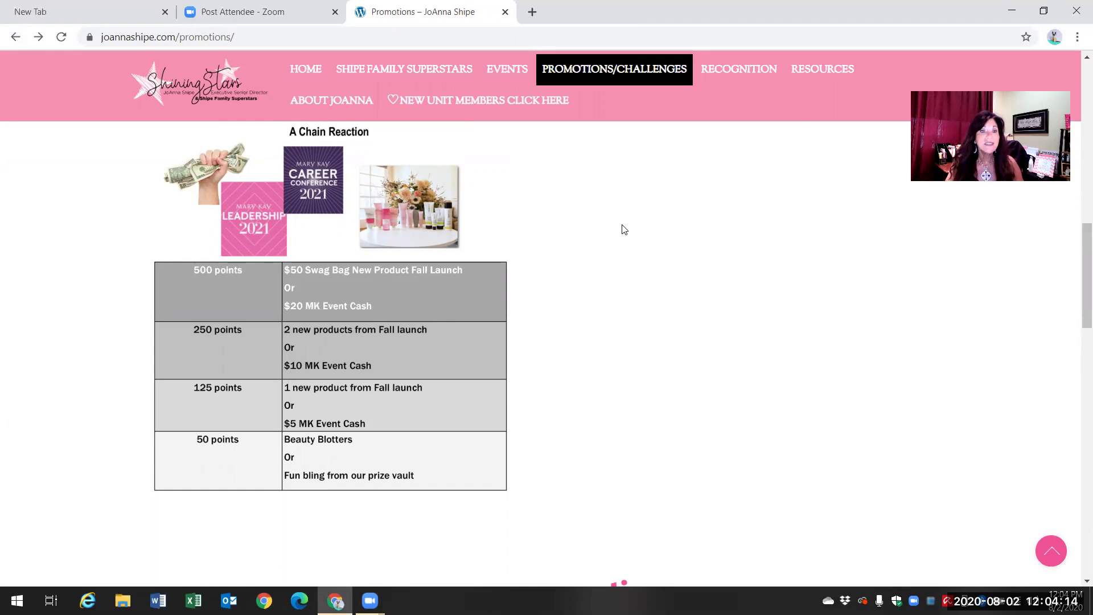
pyautogui.scroll(15, 624, 230)
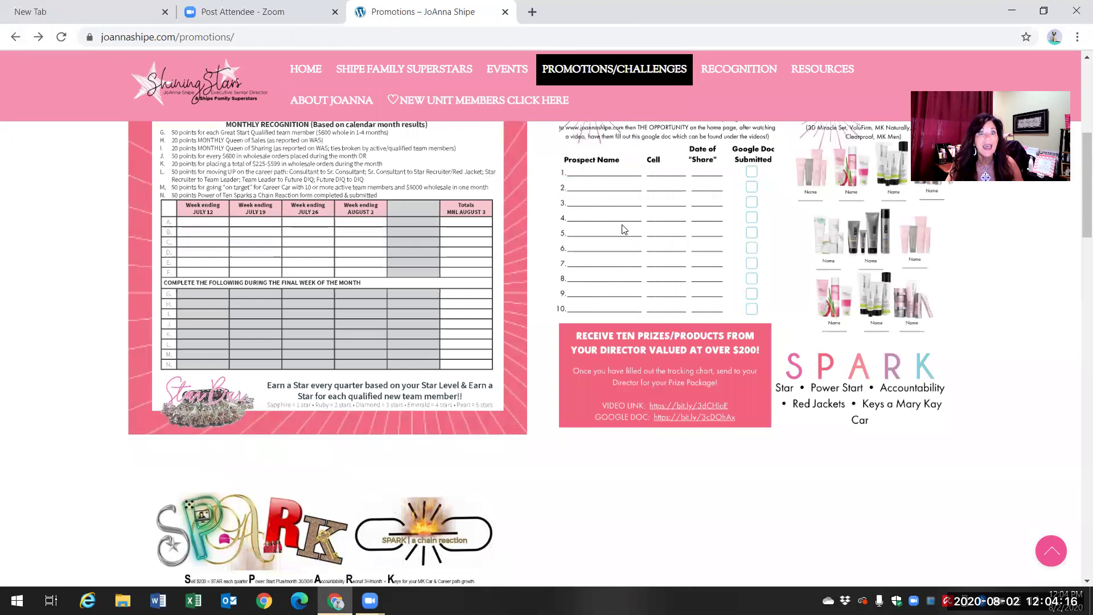